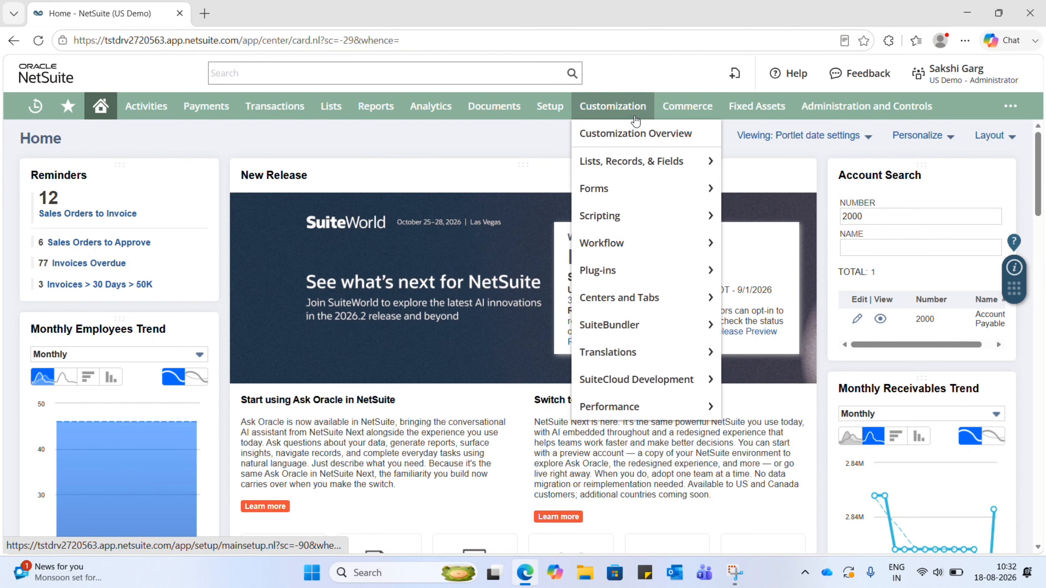
Open the Duplicate Detection setup page from the company management settings.
mouse_move(554, 119)
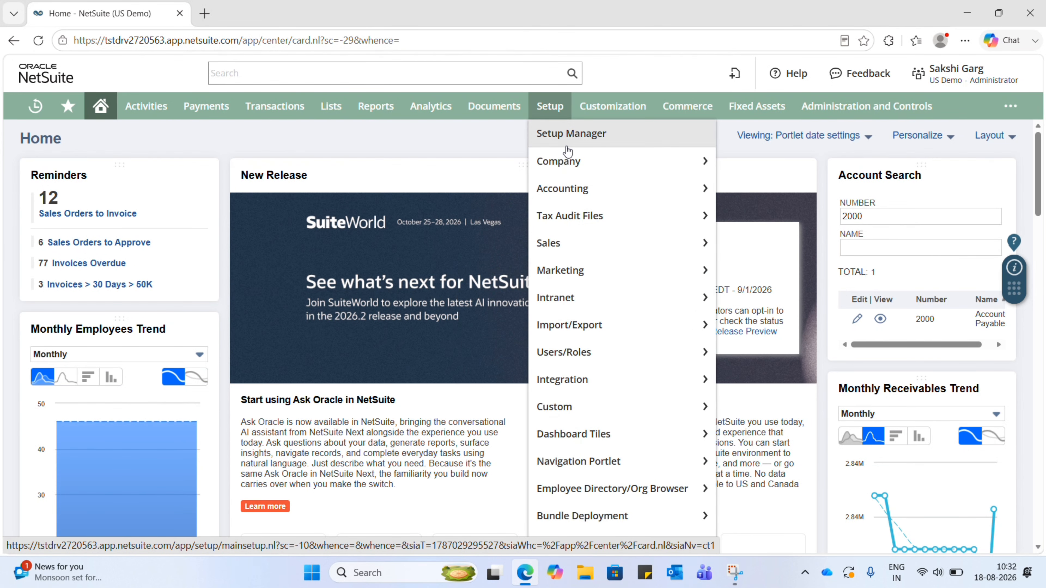
mouse_move(589, 164)
scroll(794, 317, "down", 5)
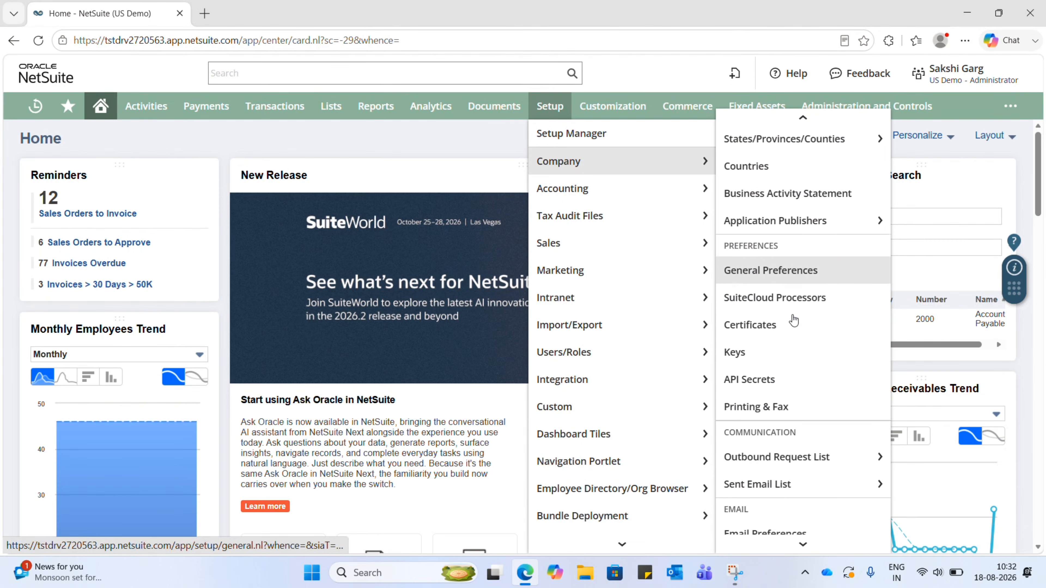
scroll(794, 318, "down", 6)
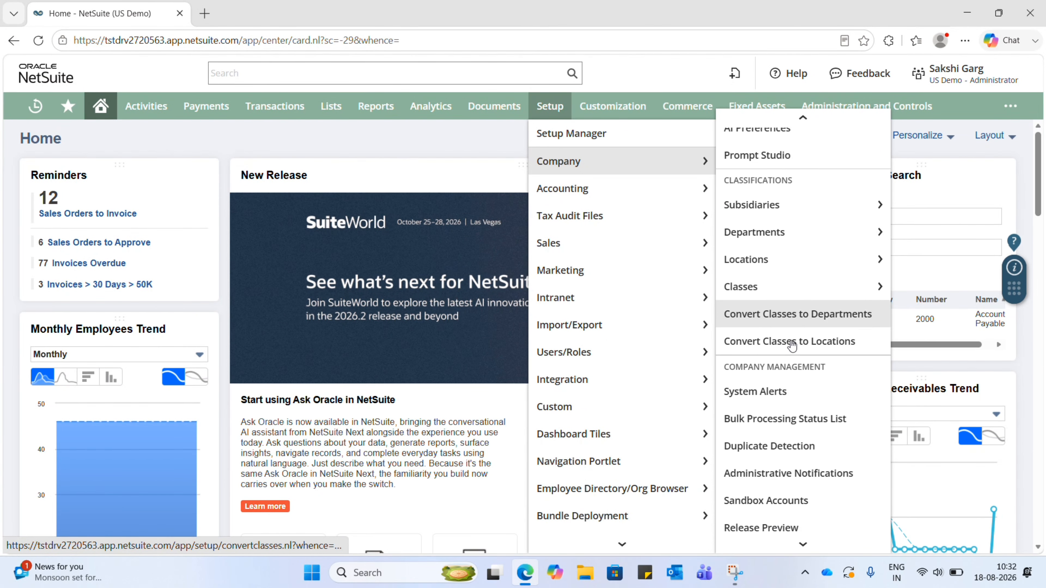
left_click(796, 446)
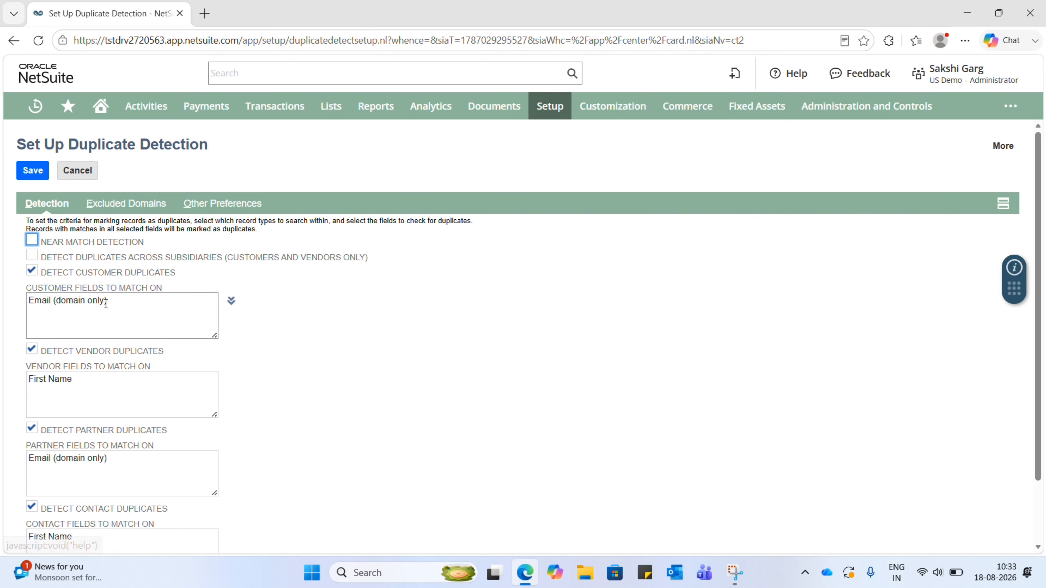
Add Mobile phone to the customer fields to match on, alongside Email (domain only), and apply the selection.
scroll(119, 392, "down", 2)
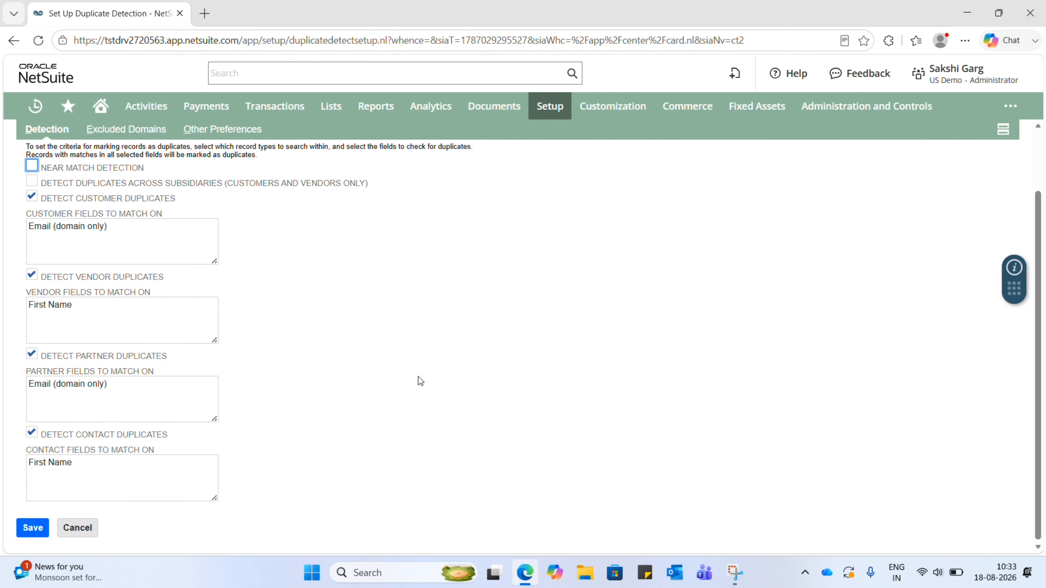
scroll(421, 378, "up", 1)
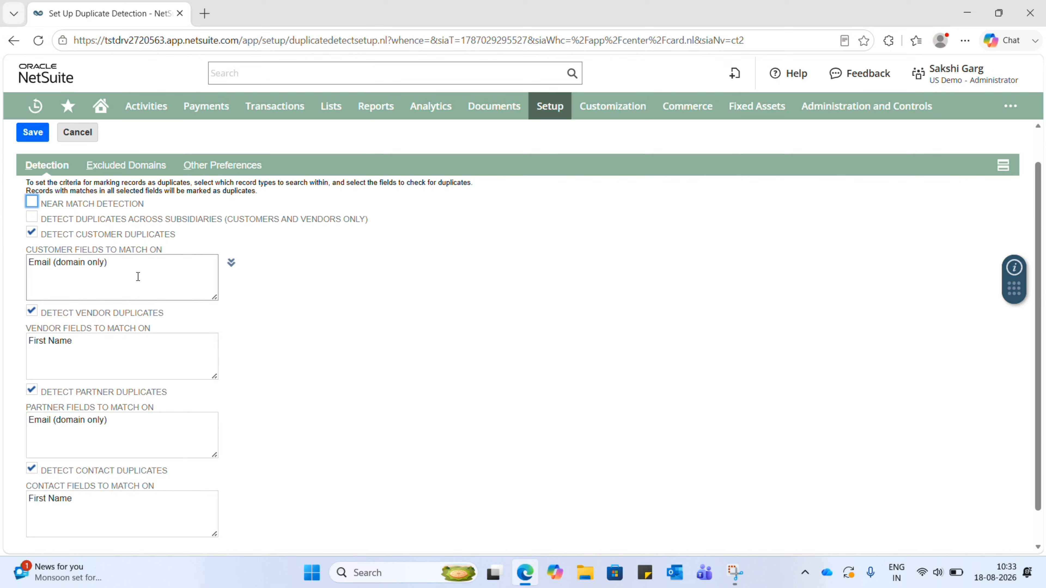
left_click(232, 263)
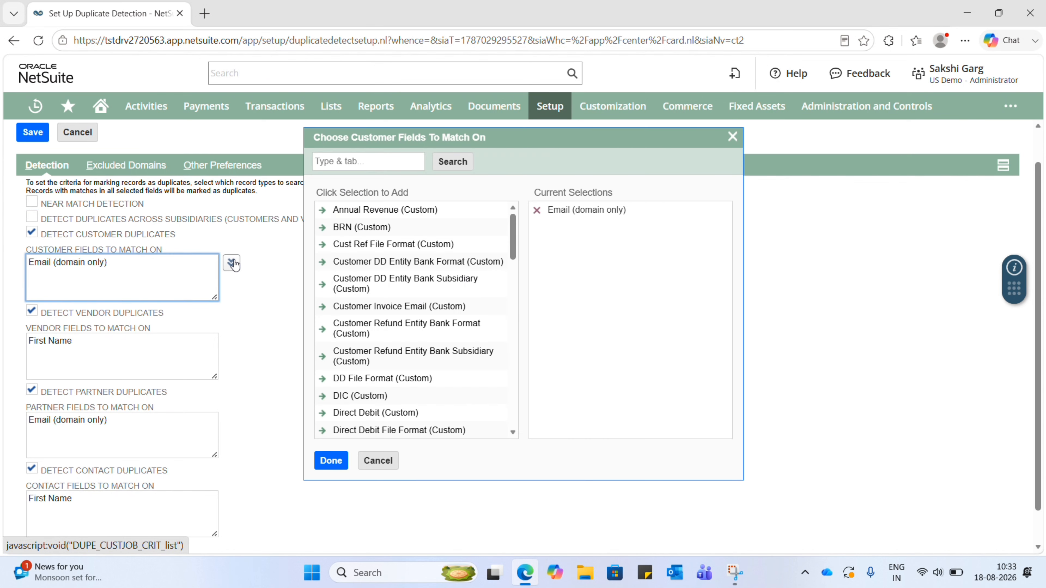
scroll(412, 288, "down", 8)
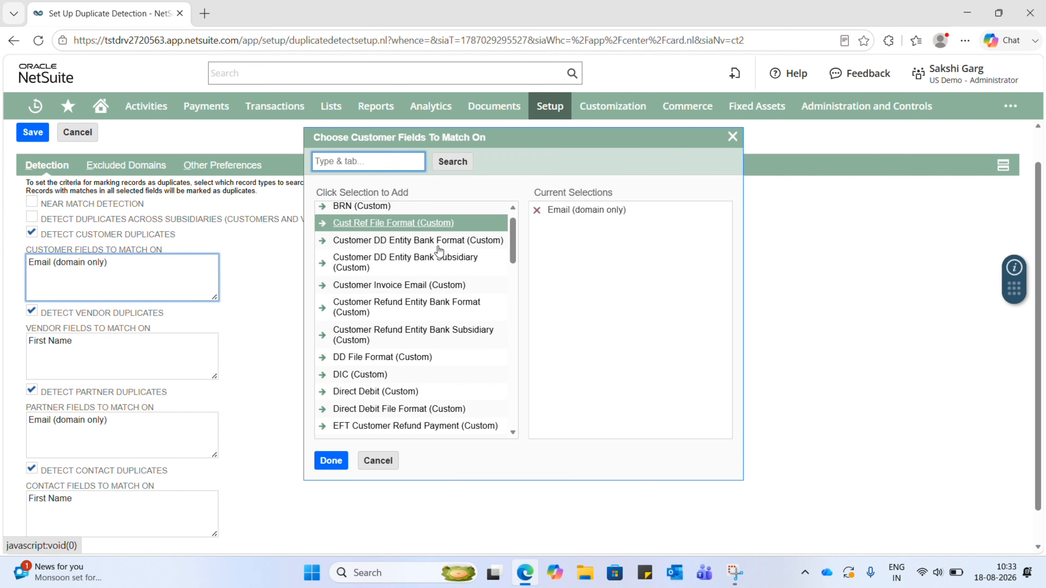
scroll(438, 246, "down", 10)
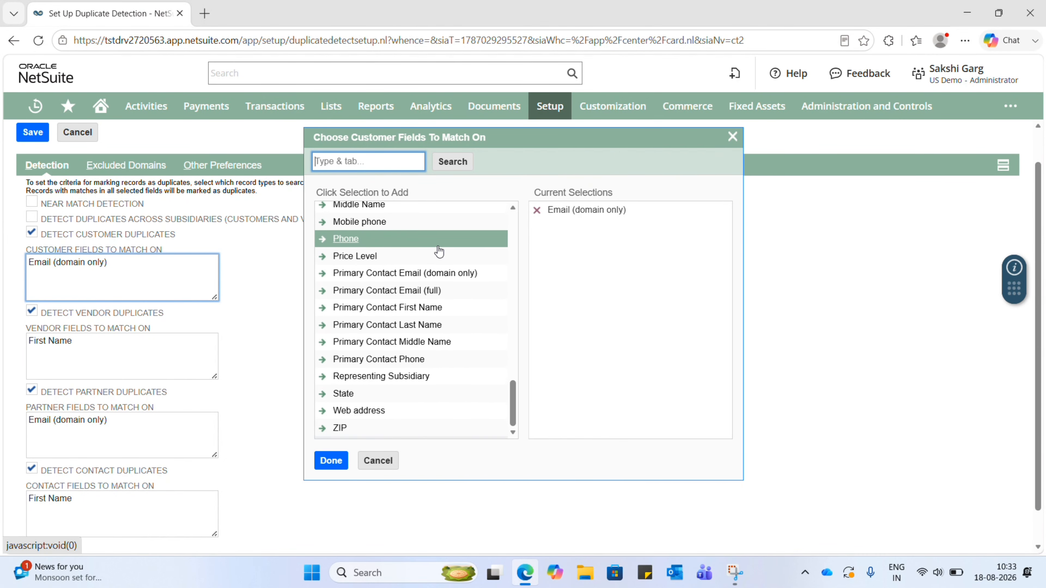
scroll(439, 251, "up", 3)
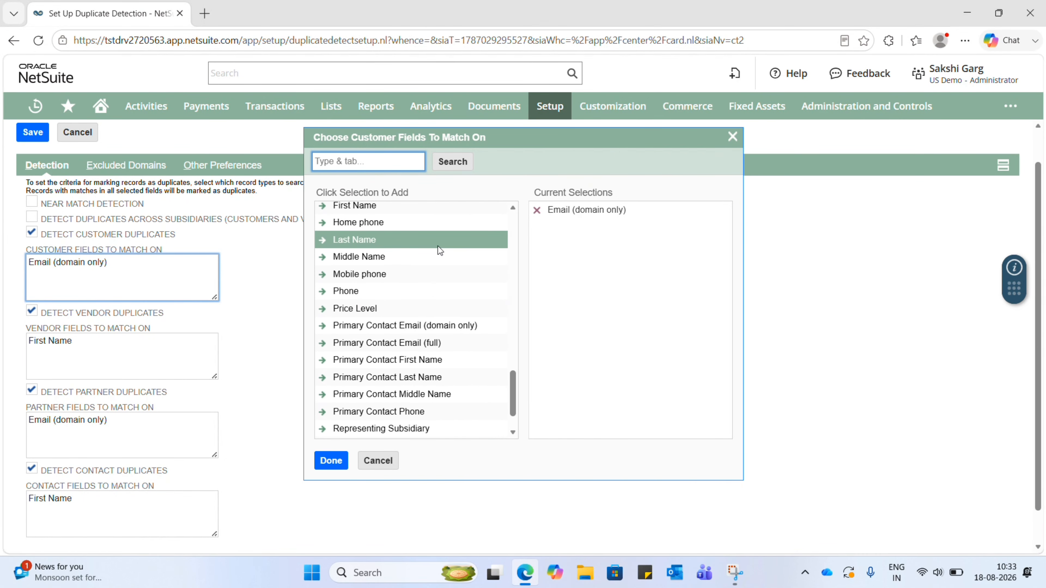
scroll(438, 246, "up", 3)
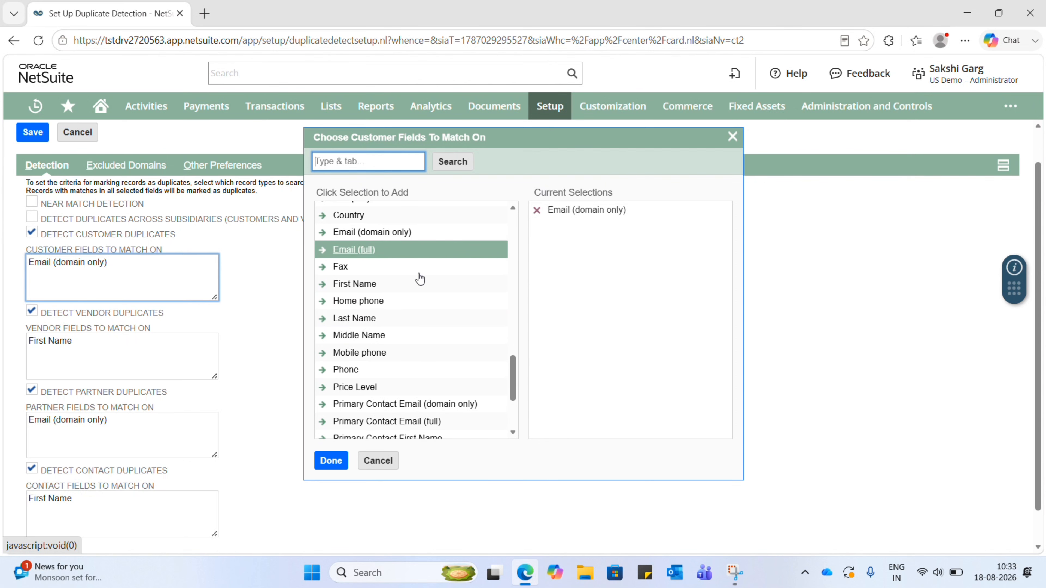
left_click(366, 354)
scroll(457, 257, "up", 2)
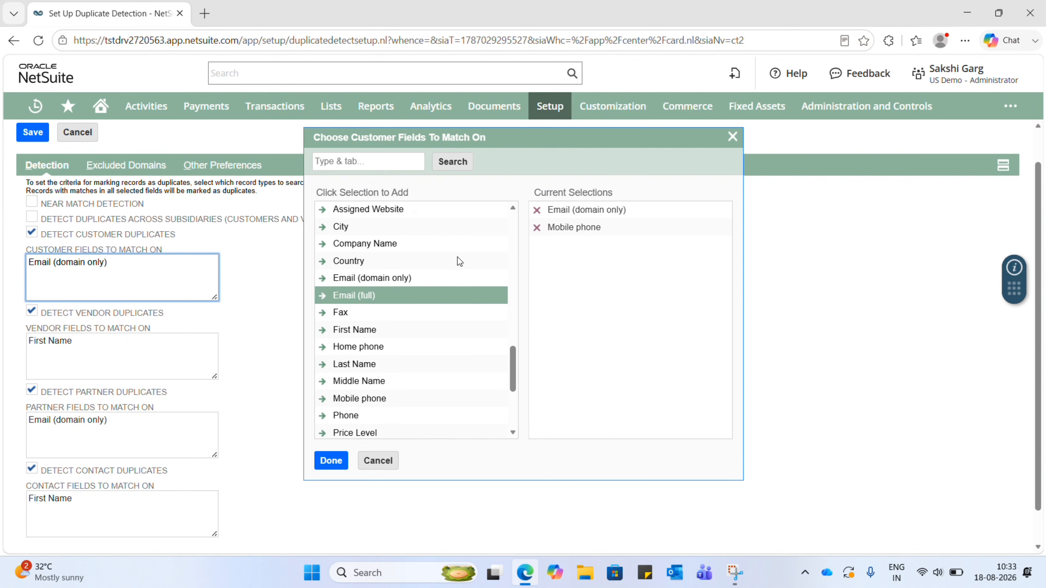
scroll(382, 255, "up", 10)
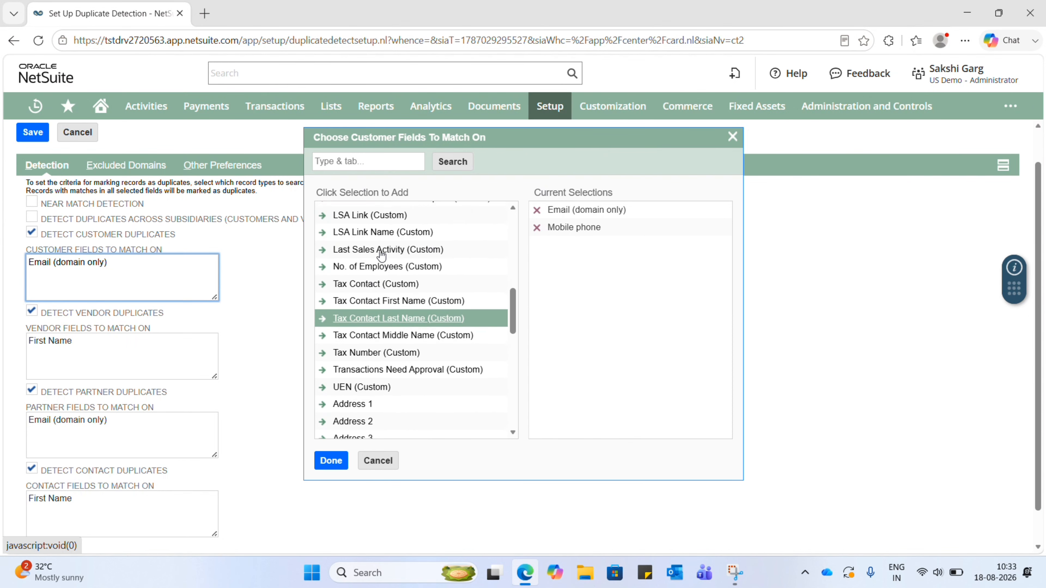
scroll(381, 255, "up", 8)
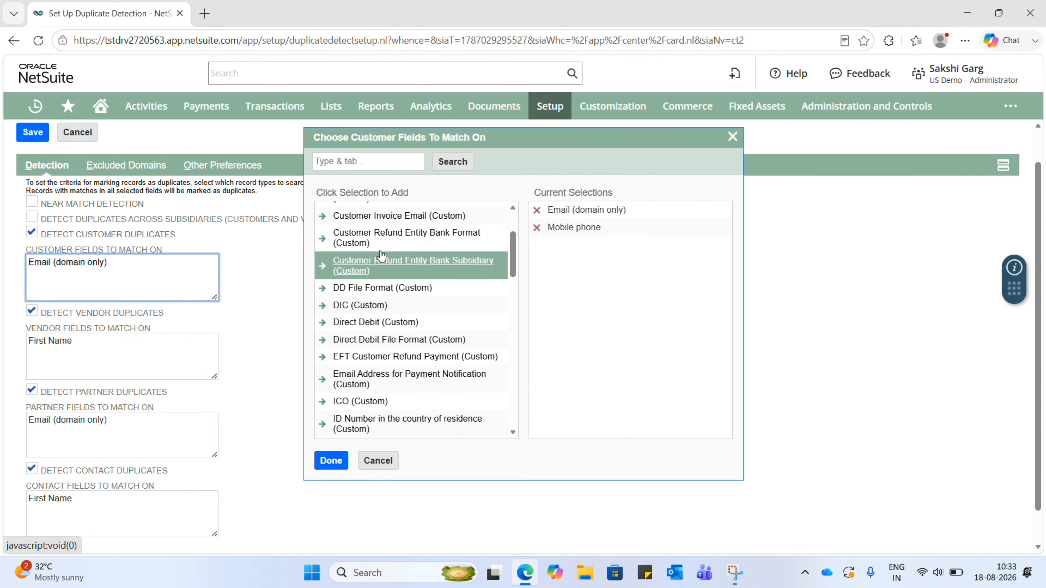
scroll(381, 255, "up", 5)
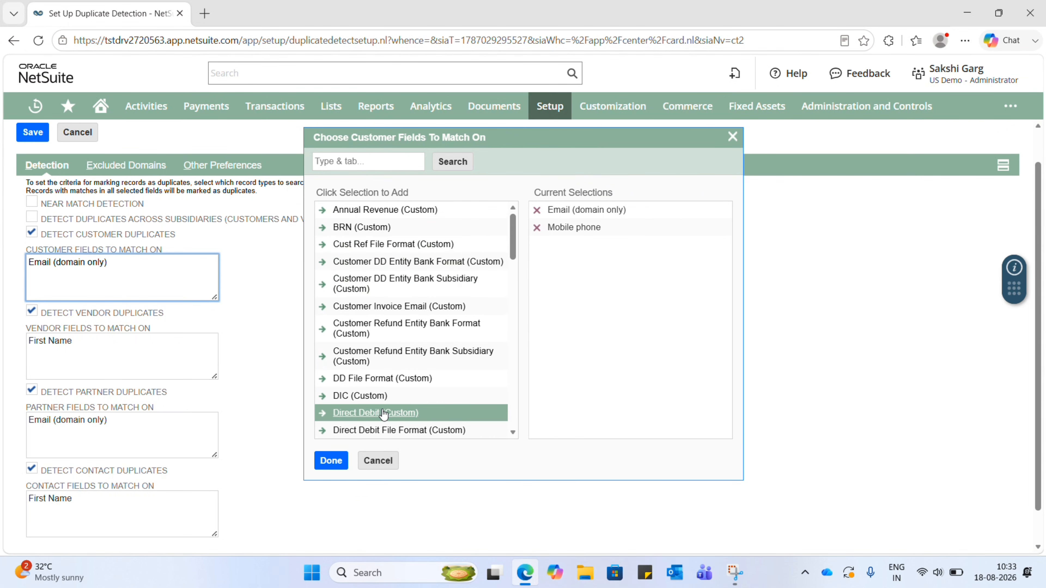
left_click(337, 462)
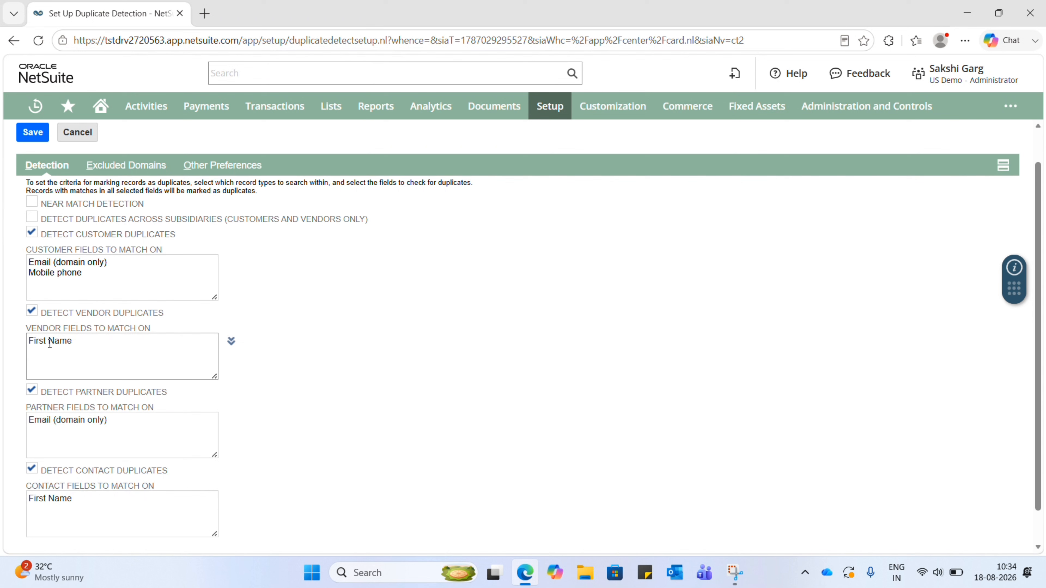
In the vendor fields to match on, replace First Name with Email (domain only), searching the available fields for "email".
left_click(232, 341)
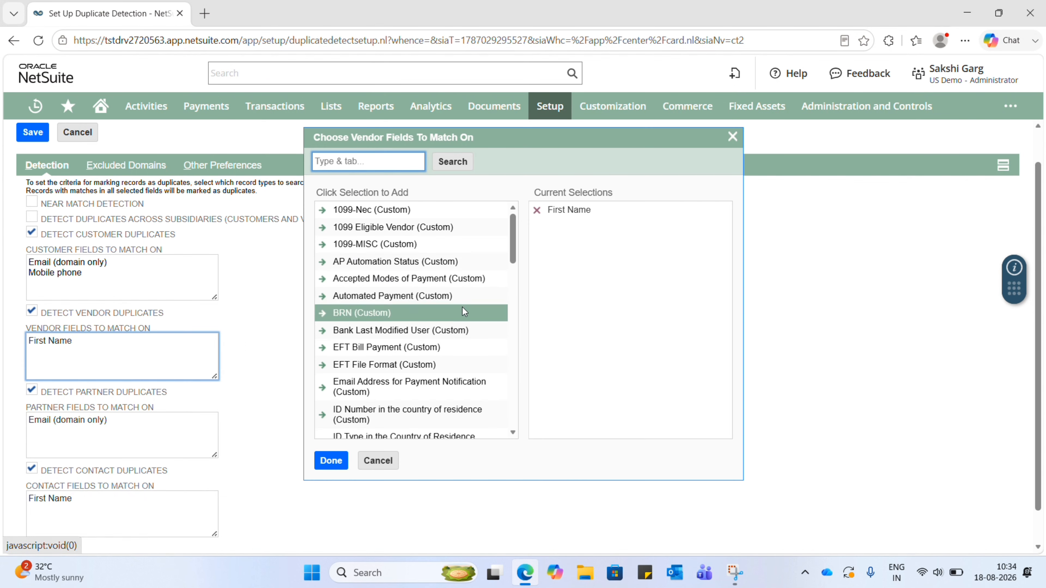
left_click(538, 212)
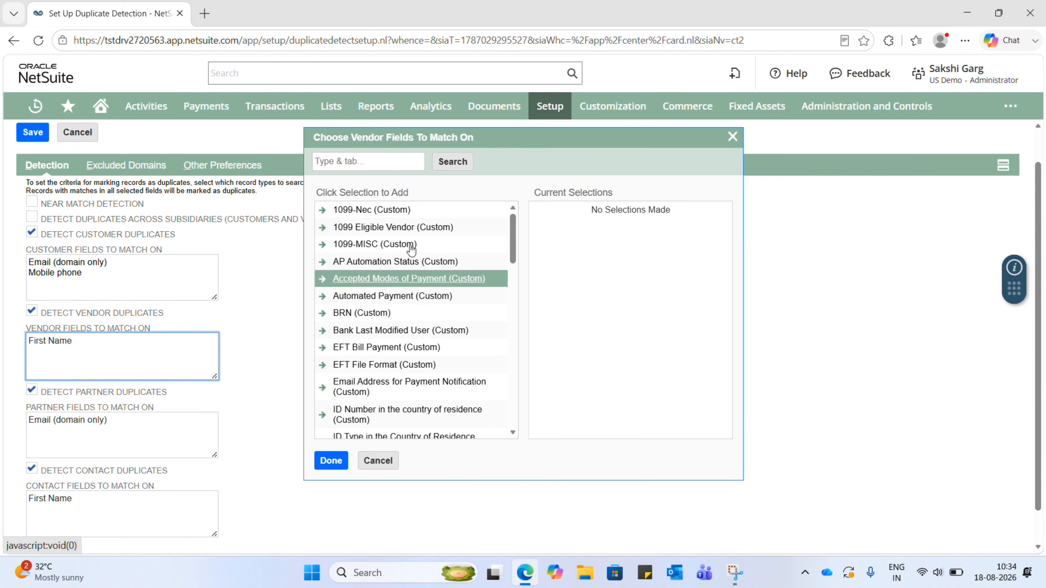
left_click(350, 162)
type("e")
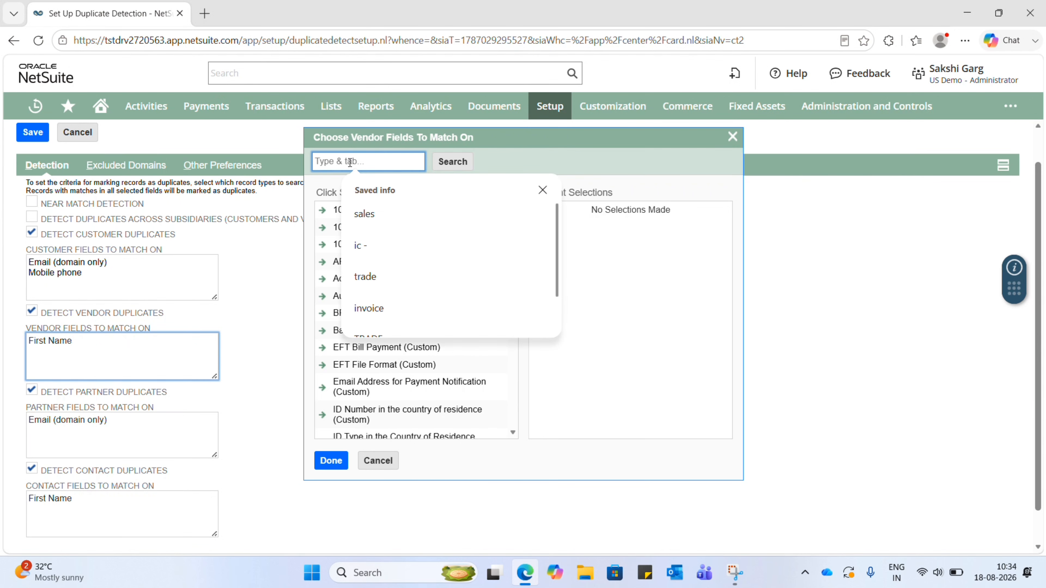
type("mail")
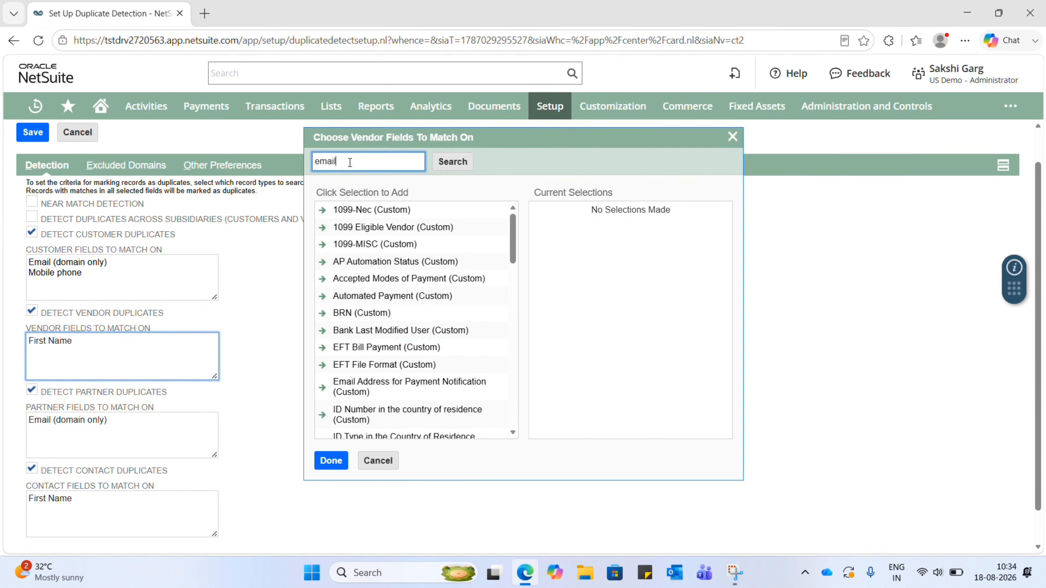
left_click(452, 172)
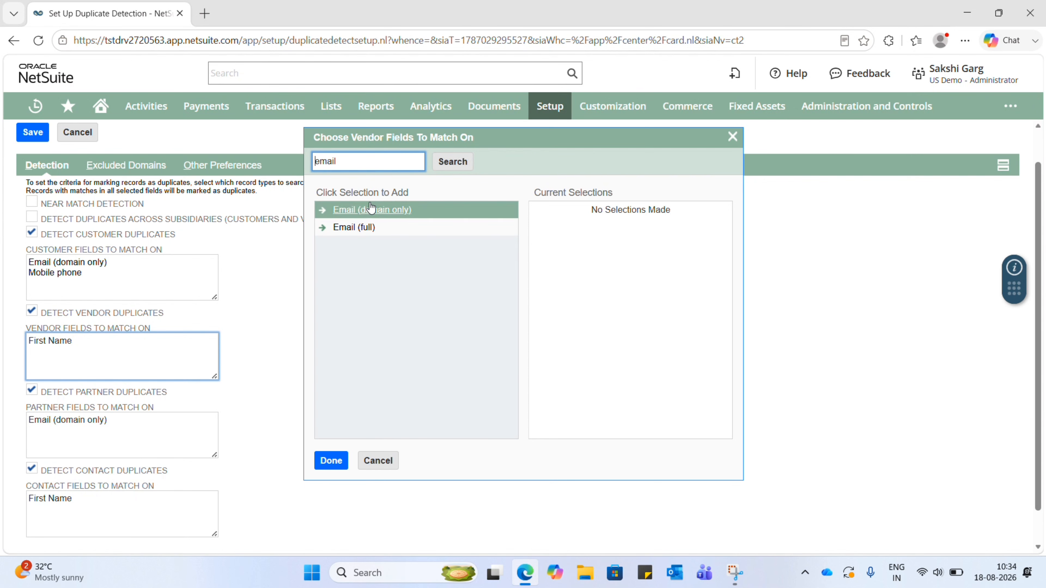
left_click(362, 210)
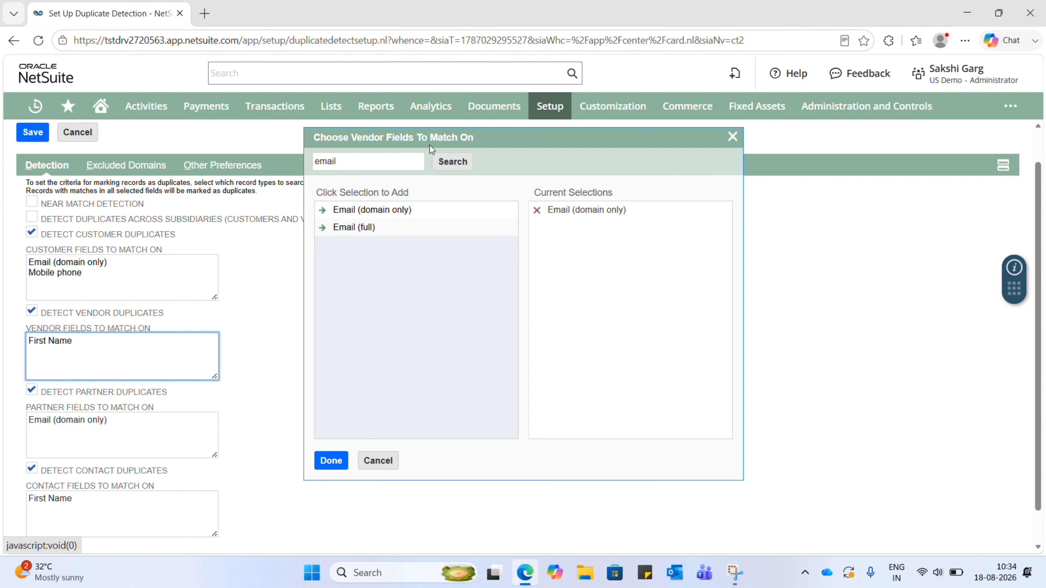
Search the vendor fields for "phone", add Phone, remove Email (domain only) from the selections and apply them.
left_click(366, 161)
key("ctrl+a")
key("BackSpace")
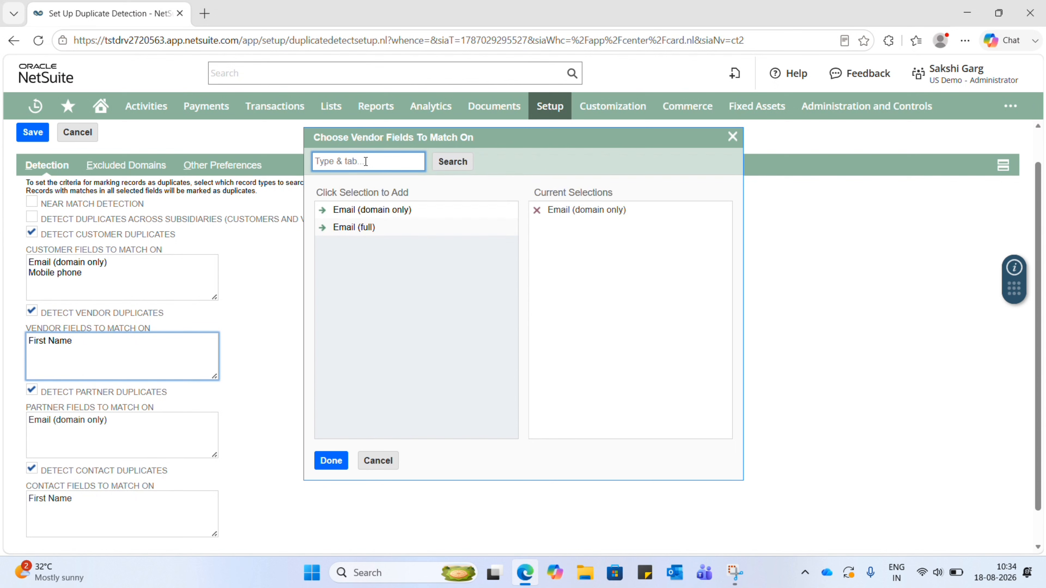
type("phone")
left_click(458, 162)
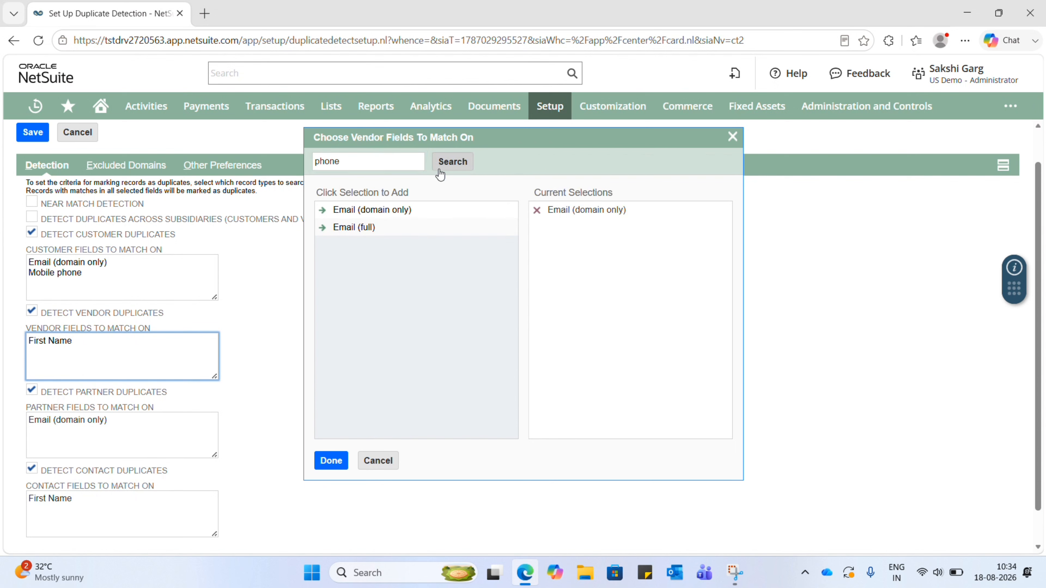
left_click(362, 214)
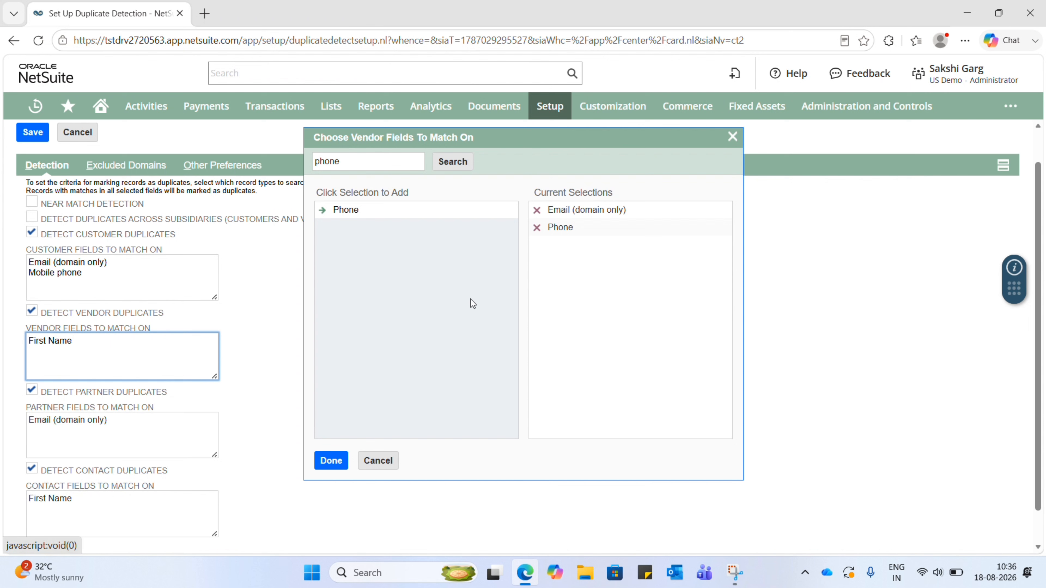
left_click(537, 211)
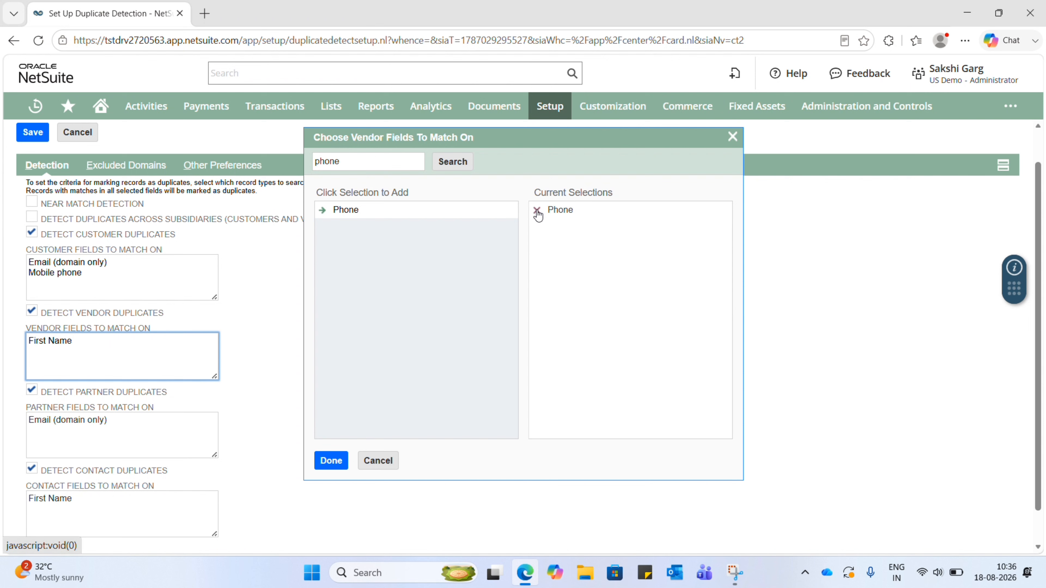
left_click(332, 461)
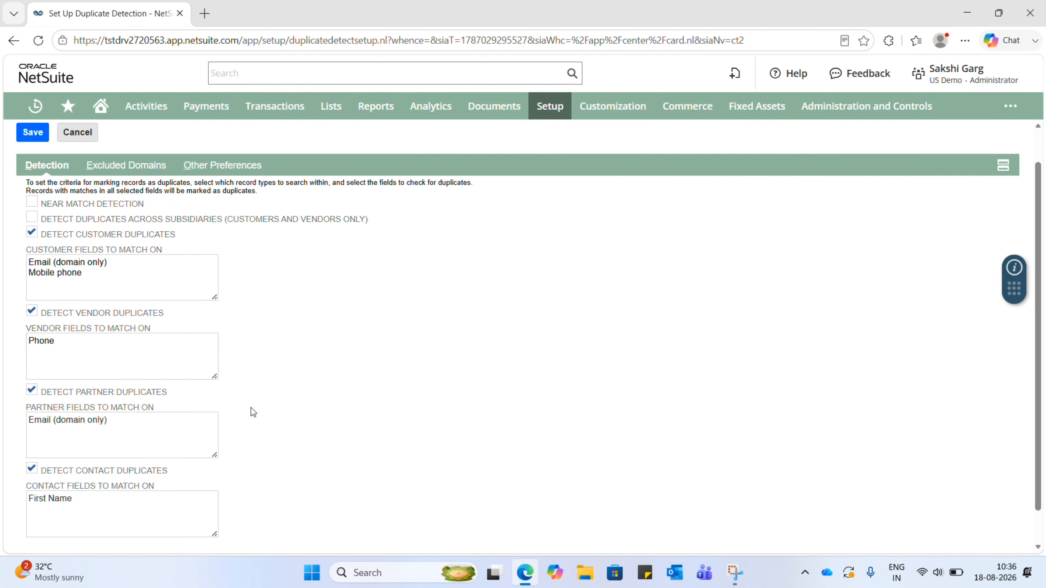
Save the duplicate detection setup and accept processing the records for duplicates.
scroll(71, 350, "up", 1)
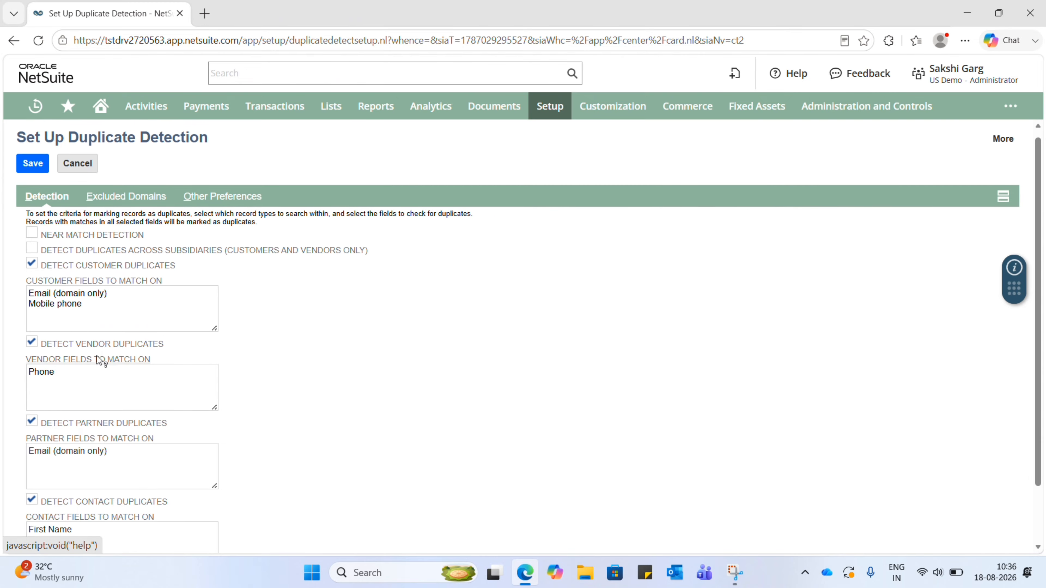
scroll(158, 457, "down", 2)
scroll(158, 457, "up", 2)
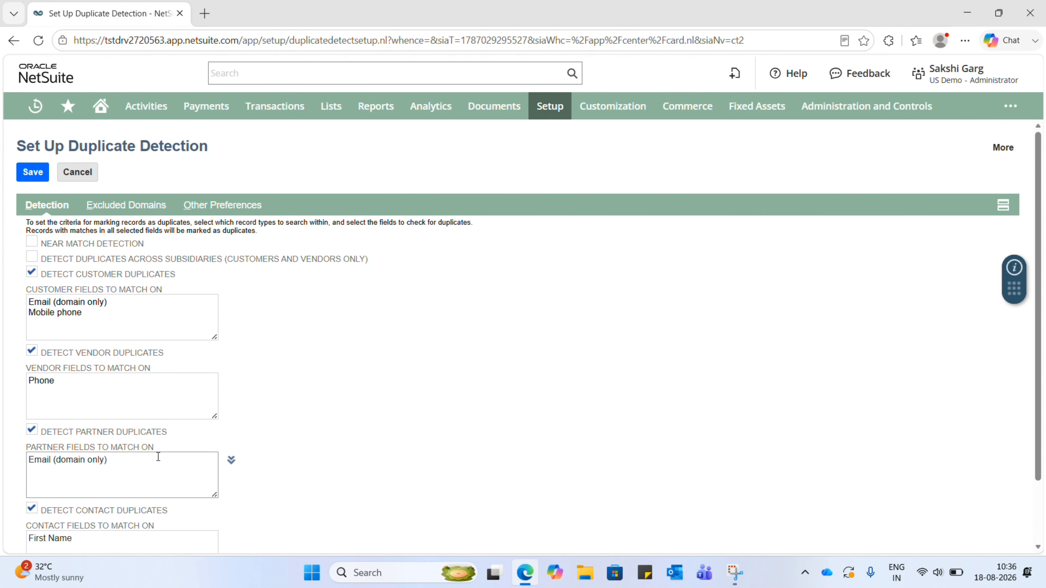
left_click(31, 172)
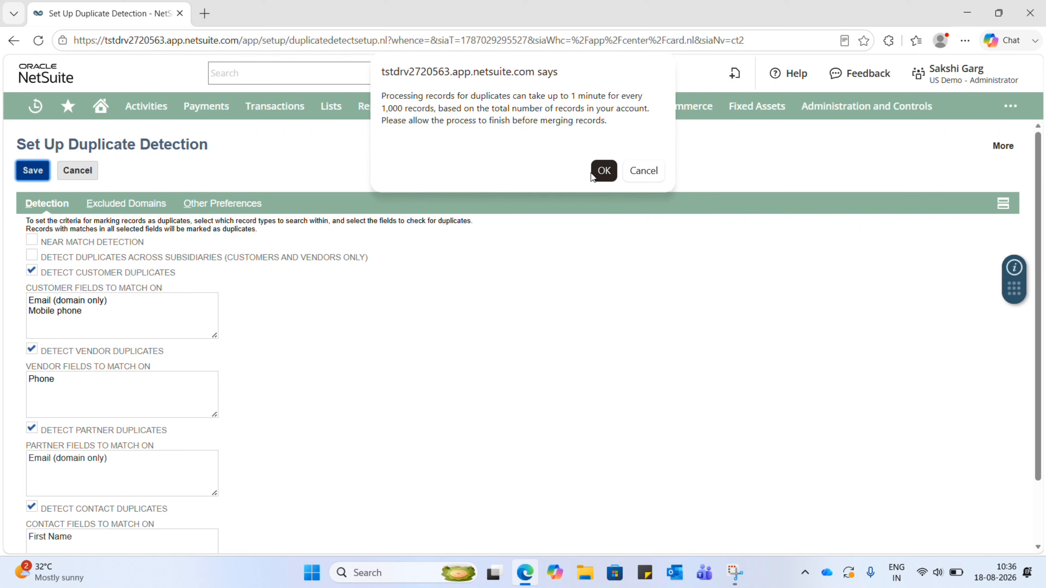
left_click(604, 172)
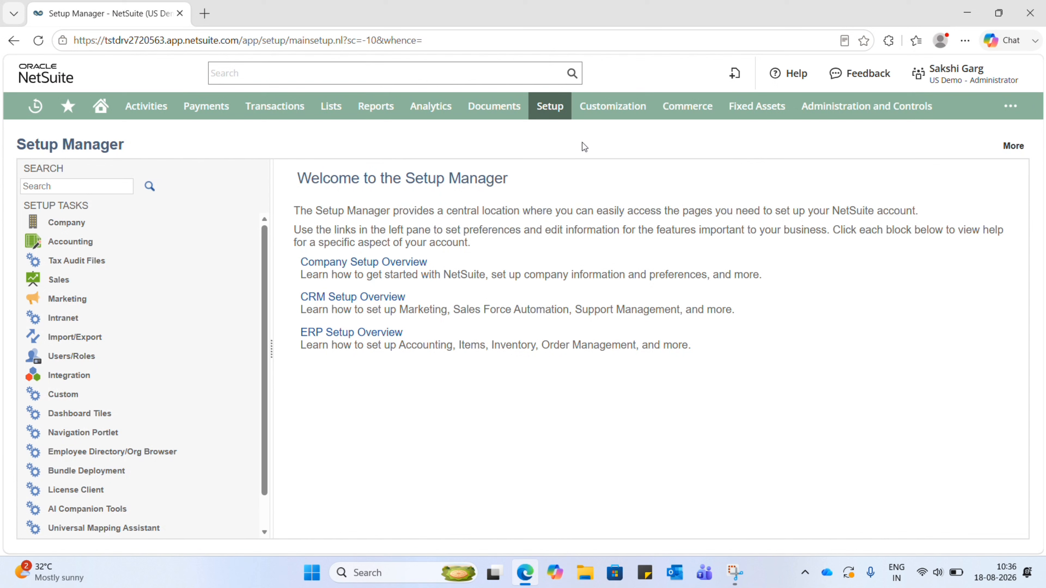
Open the list of customers from the relationship records.
mouse_move(550, 107)
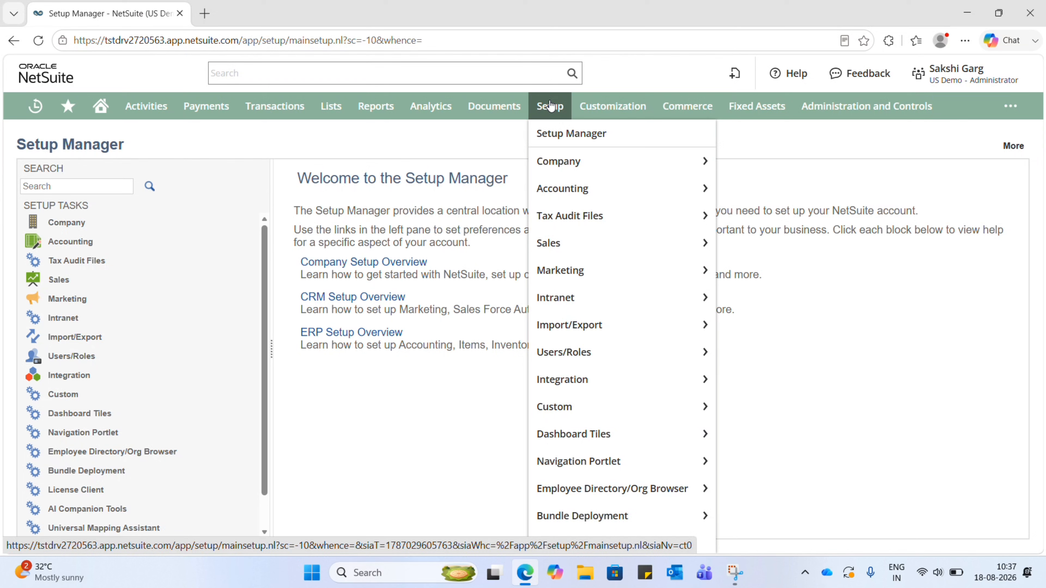
mouse_move(338, 111)
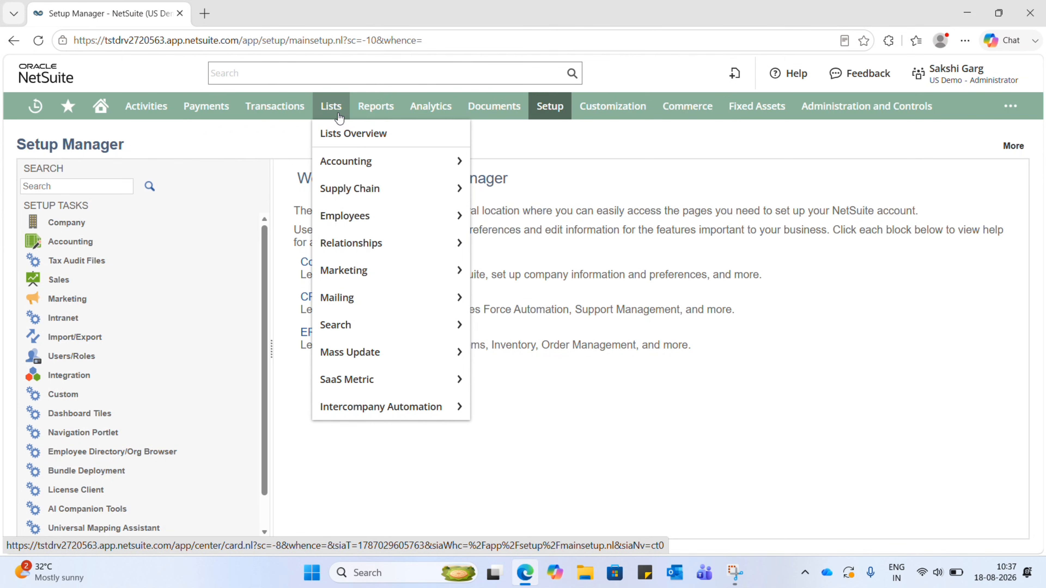
mouse_move(413, 251)
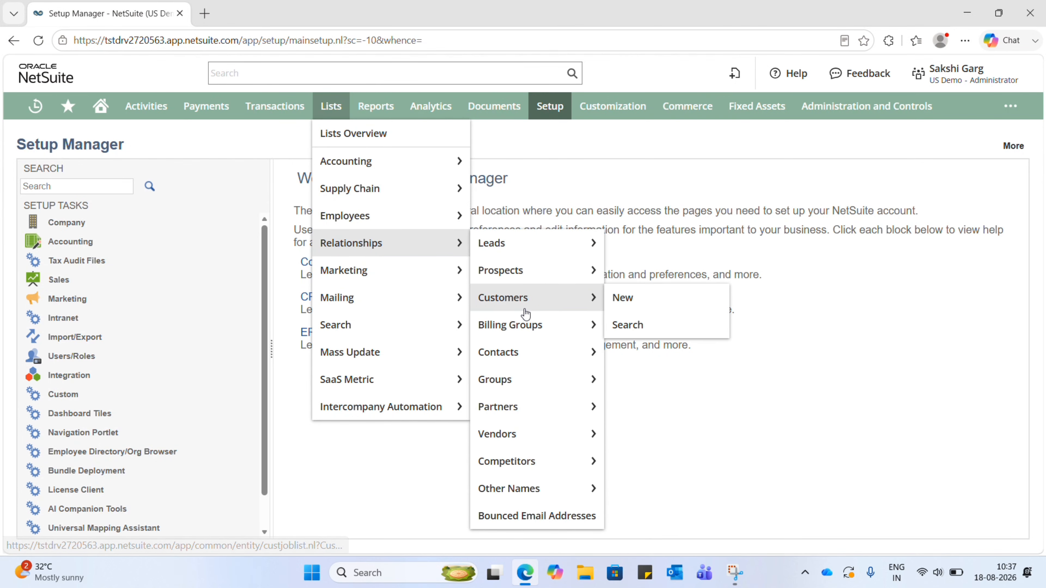
left_click(545, 299)
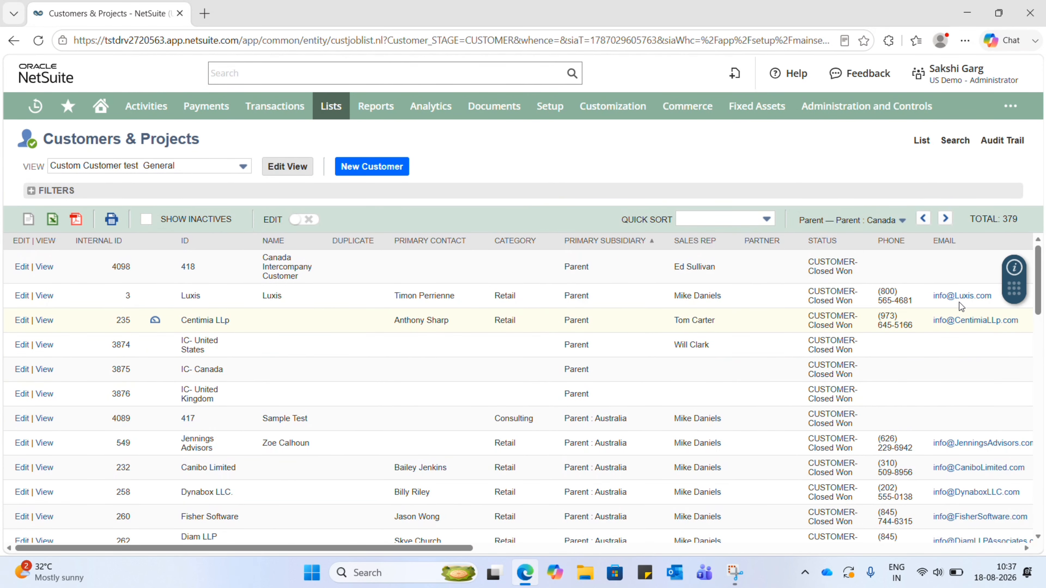
Copy the email address of the Luxis customer from the list and start a new customer record.
left_click_drag(993, 297, 935, 300)
key("ctrl+c")
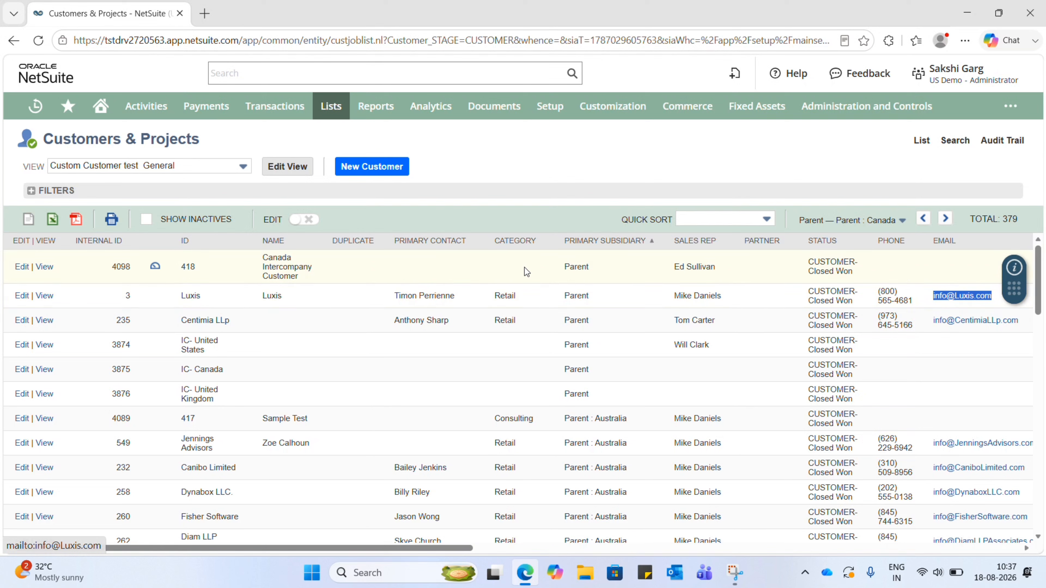
left_click(371, 168)
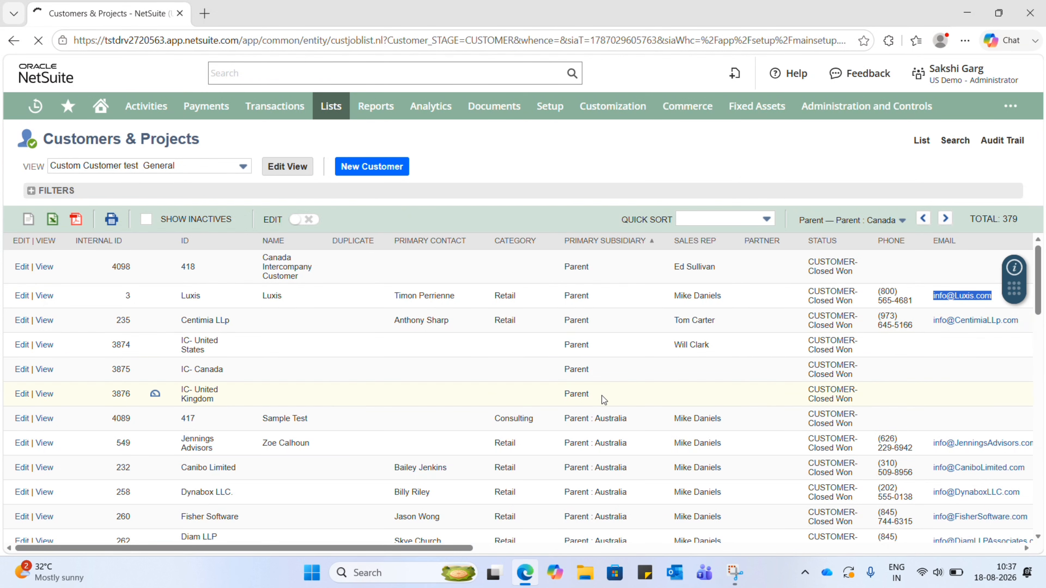
Open the existing Luxis customer record for viewing in a separate browser tab.
right_click(43, 295)
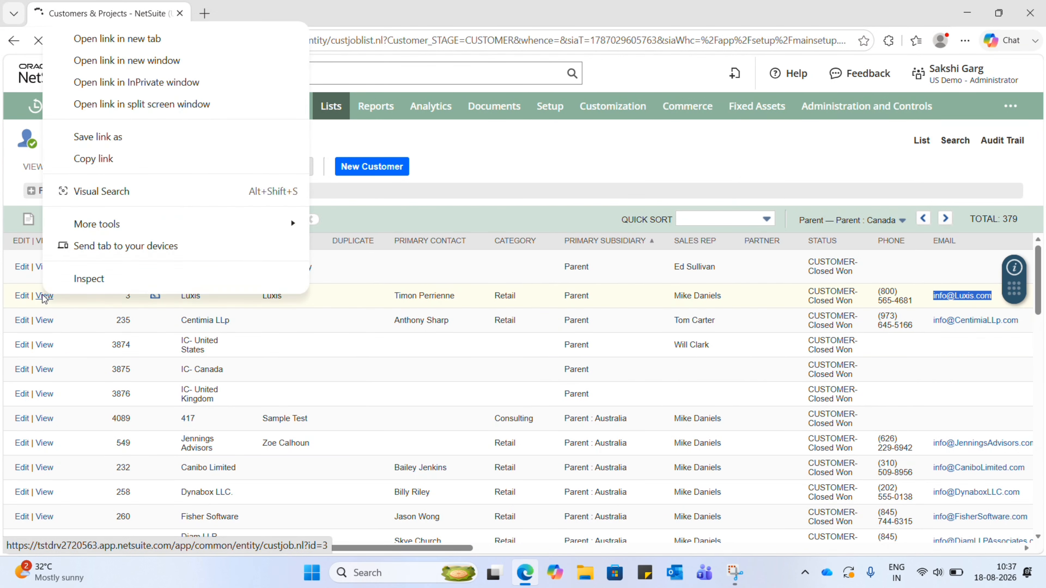
left_click(235, 31)
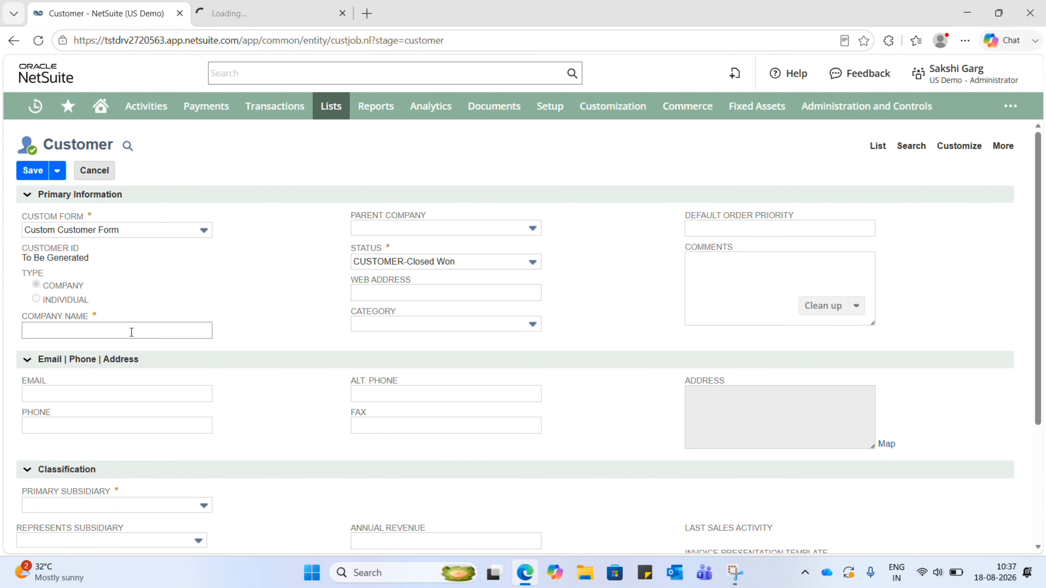
Enter Test as the new customer's company name and paste the copied address as its email.
left_click(132, 332)
type("Test")
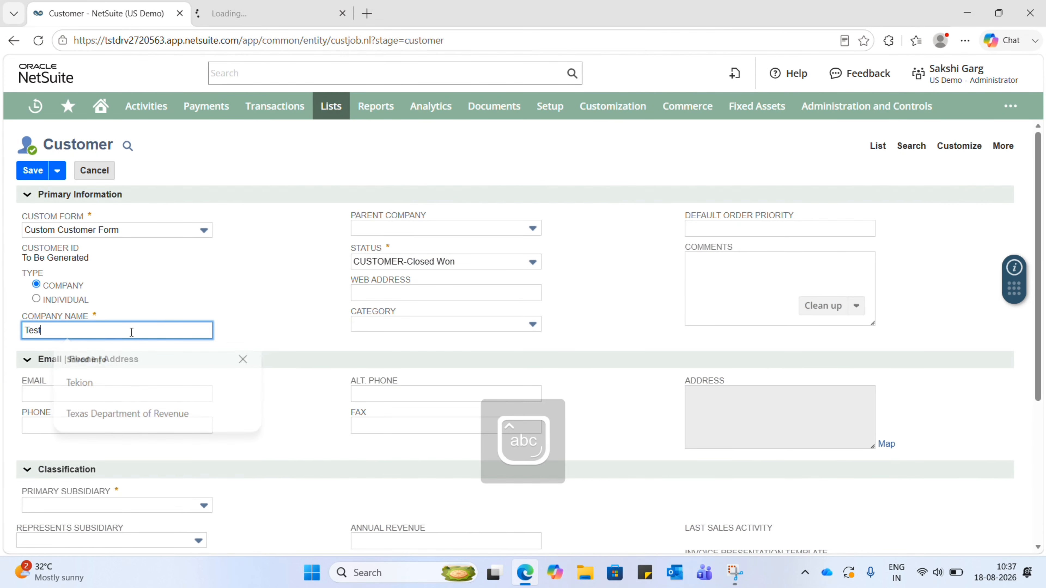
left_click(220, 257)
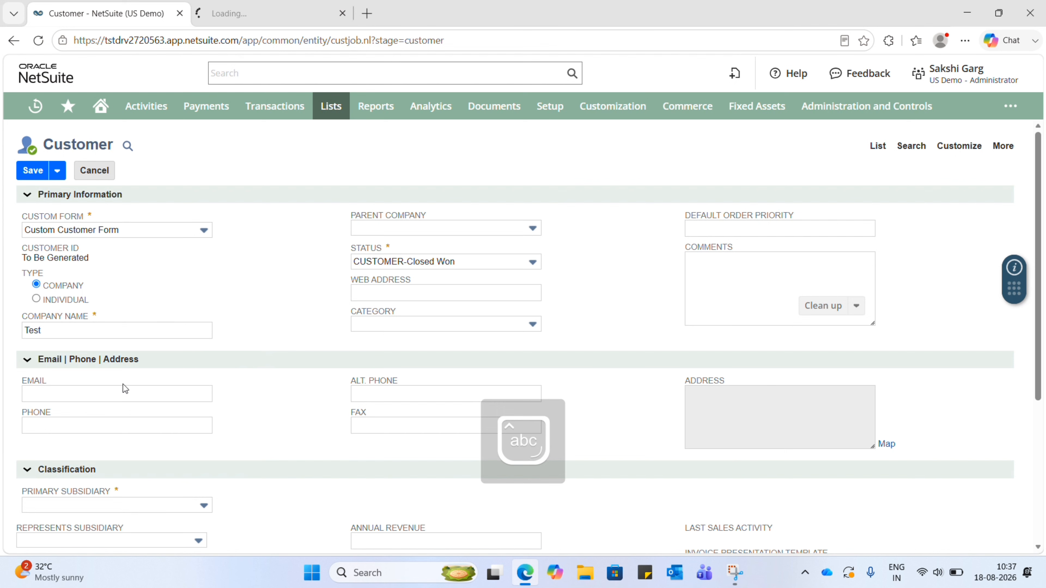
left_click(129, 392)
key("ctrl+v")
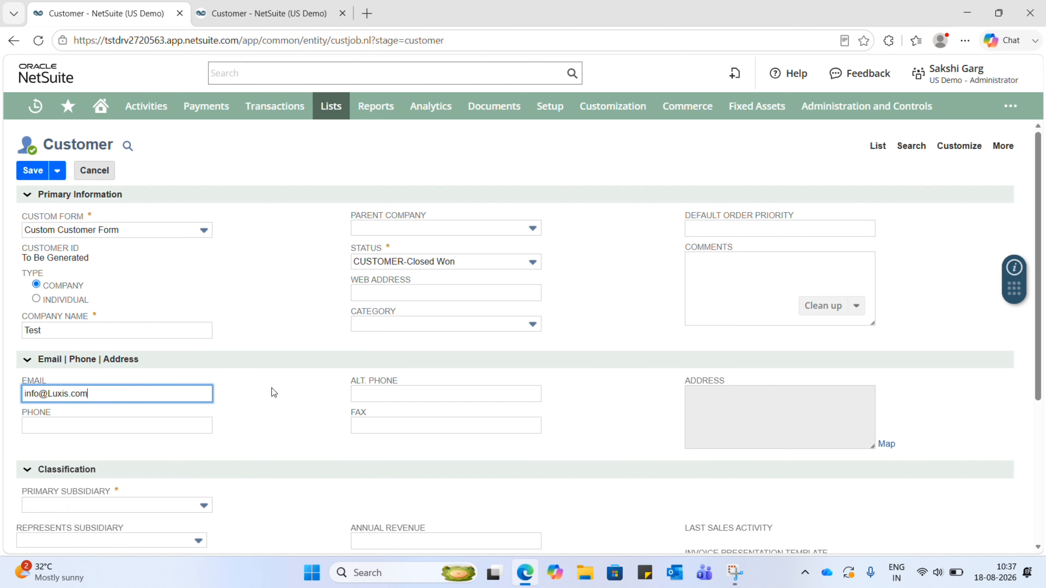
left_click(272, 393)
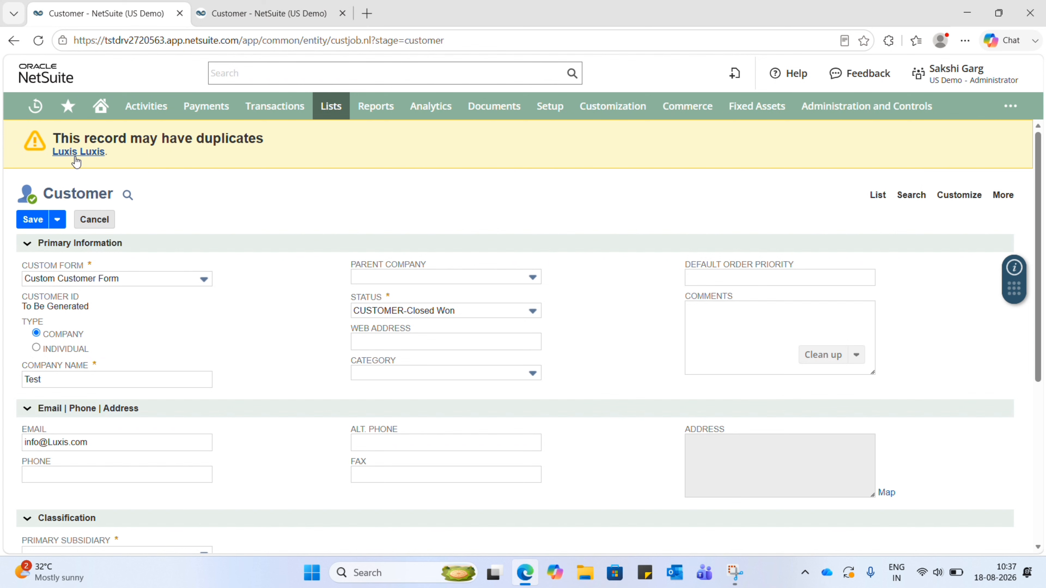
Examine the existing Luxis customer record and compare its email with the one on the new customer form.
left_click(103, 157)
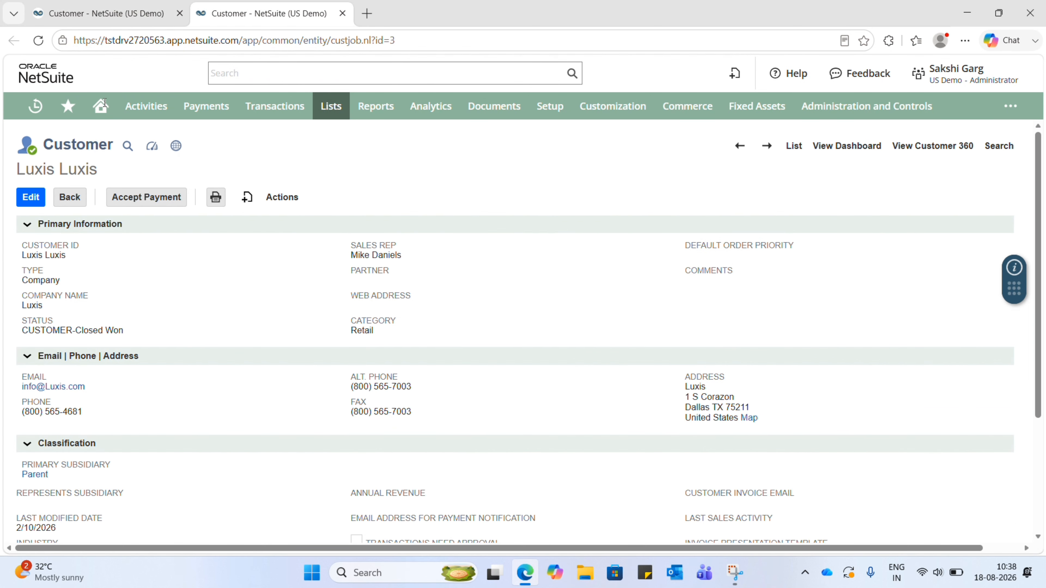
left_click(134, 5)
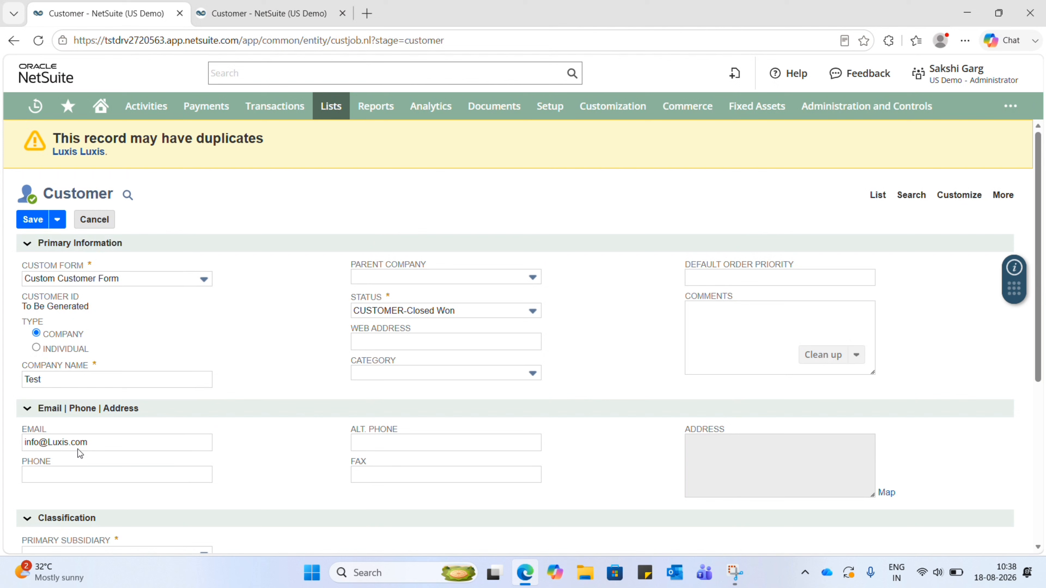
left_click(89, 445)
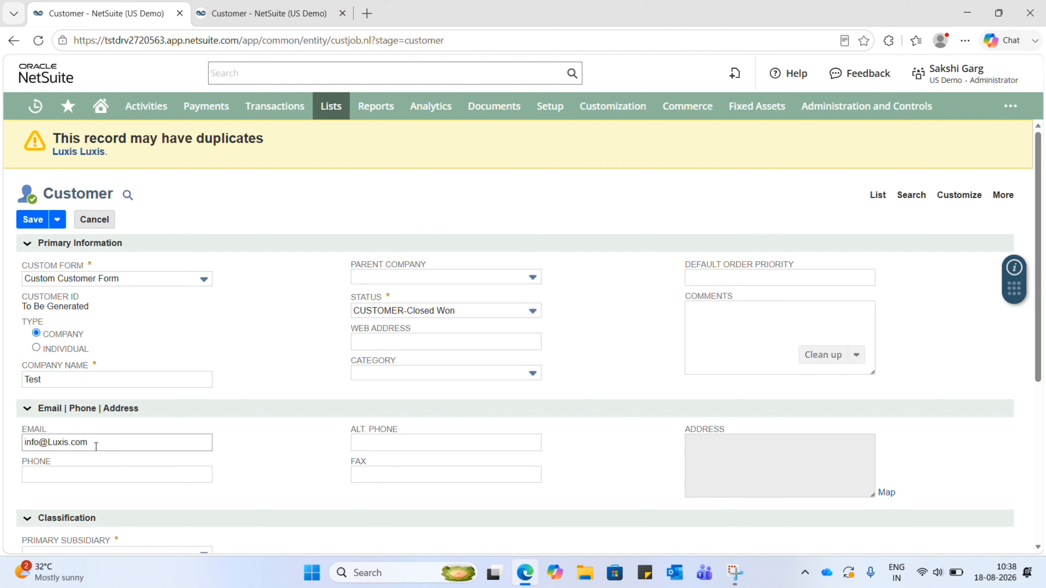
left_click(136, 293)
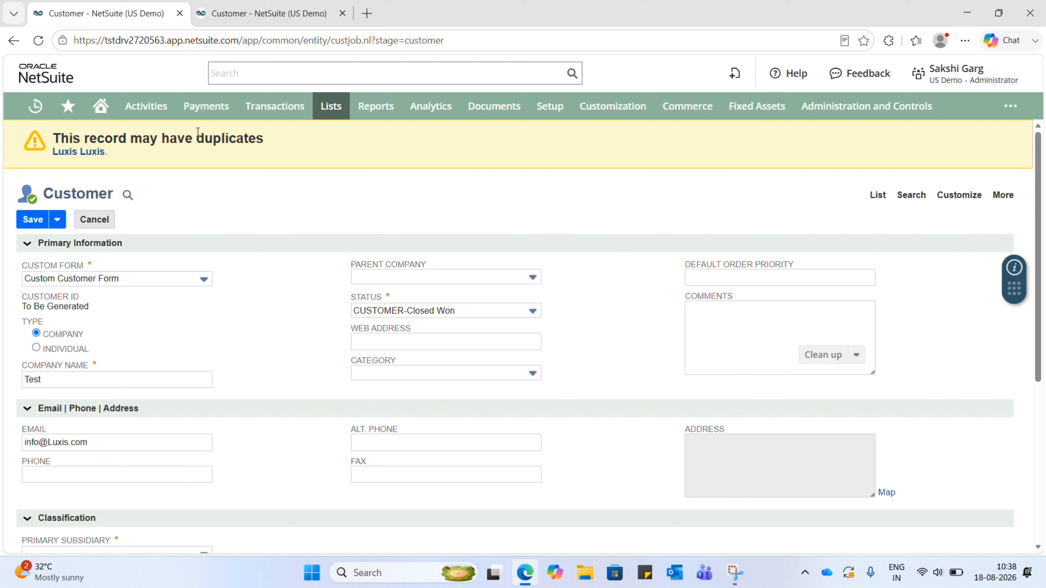